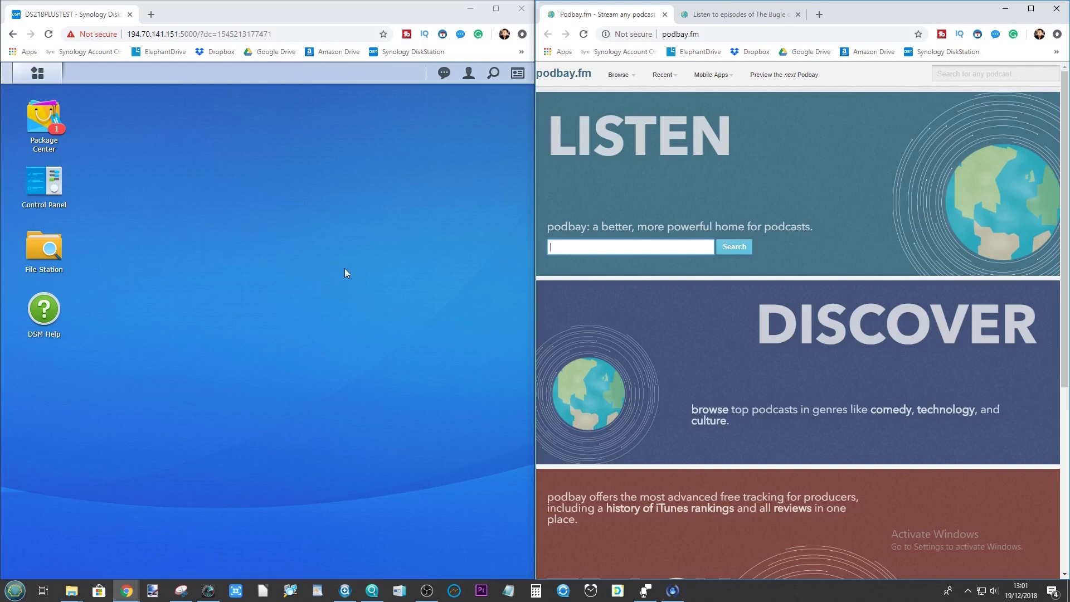
Launch Download Station from the DSM Main Menu app grid.
{"action": "left_click", "coordinate": [37, 73]}
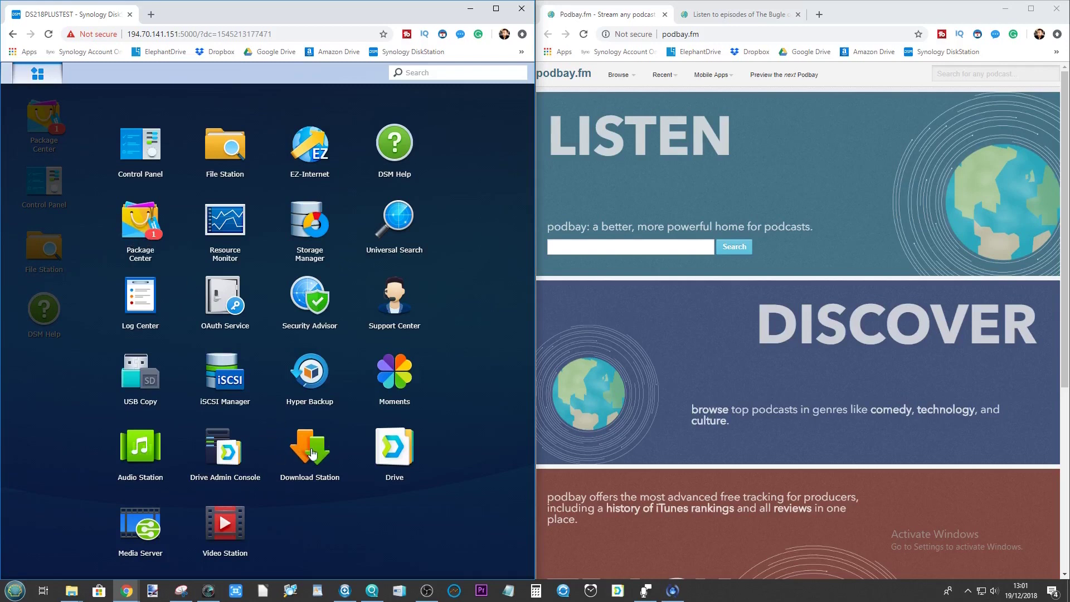
{"action": "left_click", "coordinate": [311, 451]}
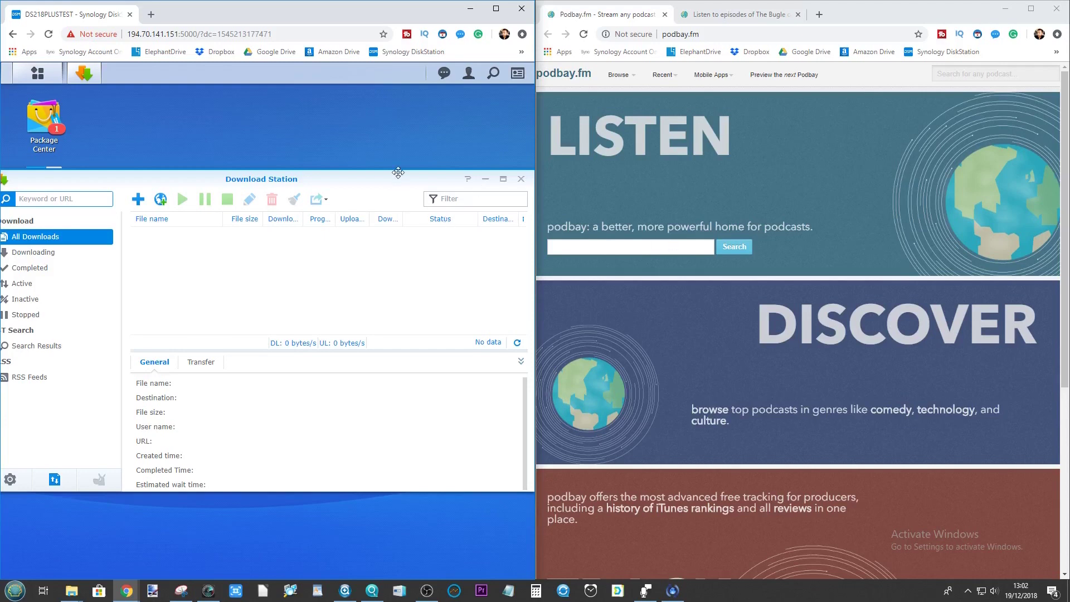
Nudge the Download Station window into place while its empty All Downloads list loads.
{"action": "left_click_drag", "start_coordinate": [400, 174], "coordinate": [410, 183]}
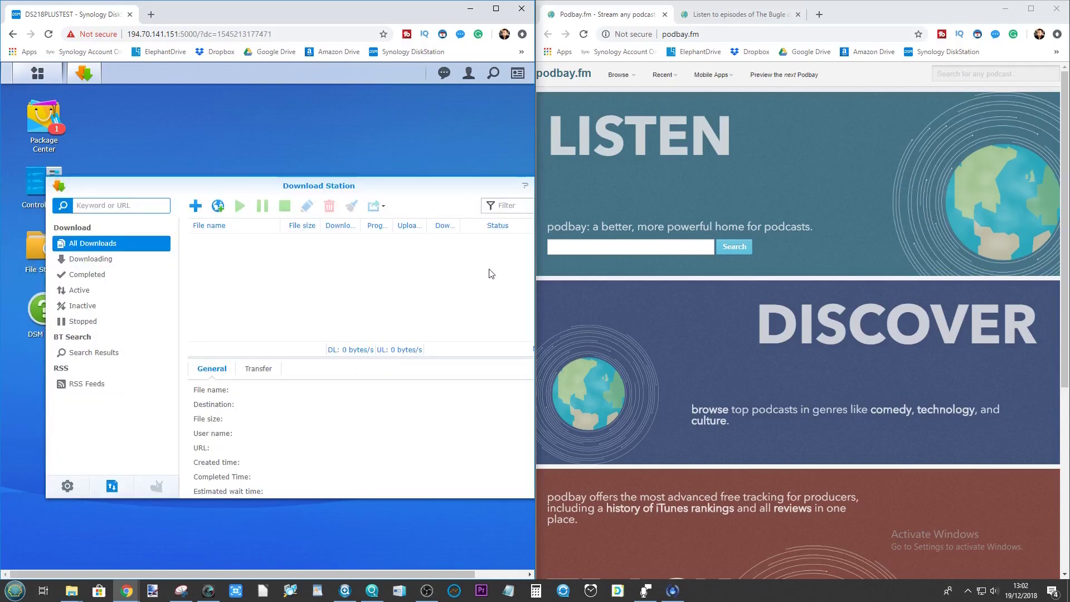
{"action": "left_click_drag", "start_coordinate": [443, 182], "coordinate": [443, 167]}
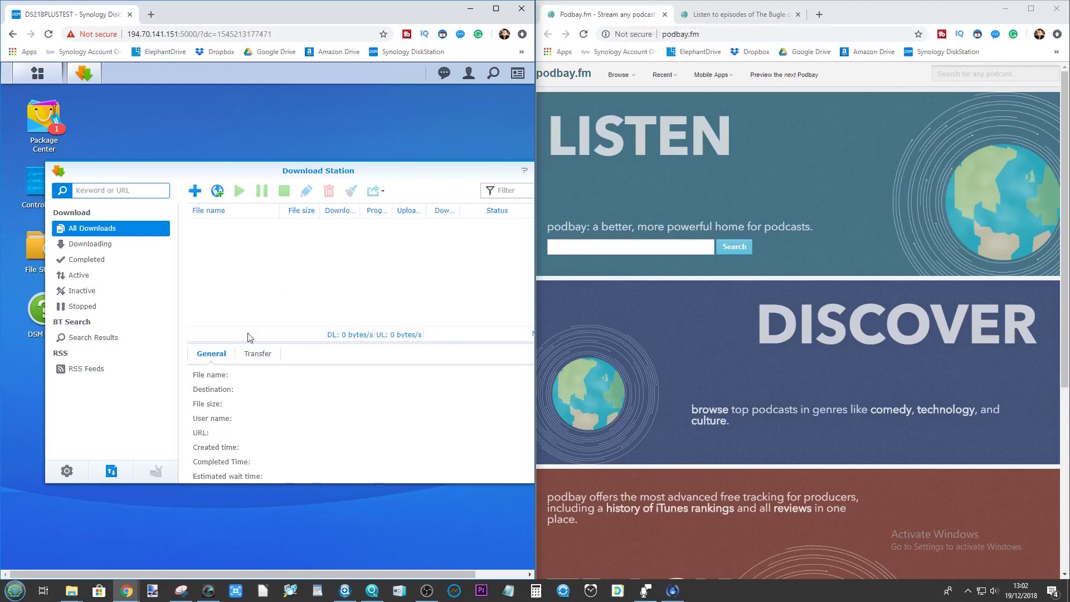
{"action": "left_click_drag", "start_coordinate": [319, 174], "coordinate": [313, 174]}
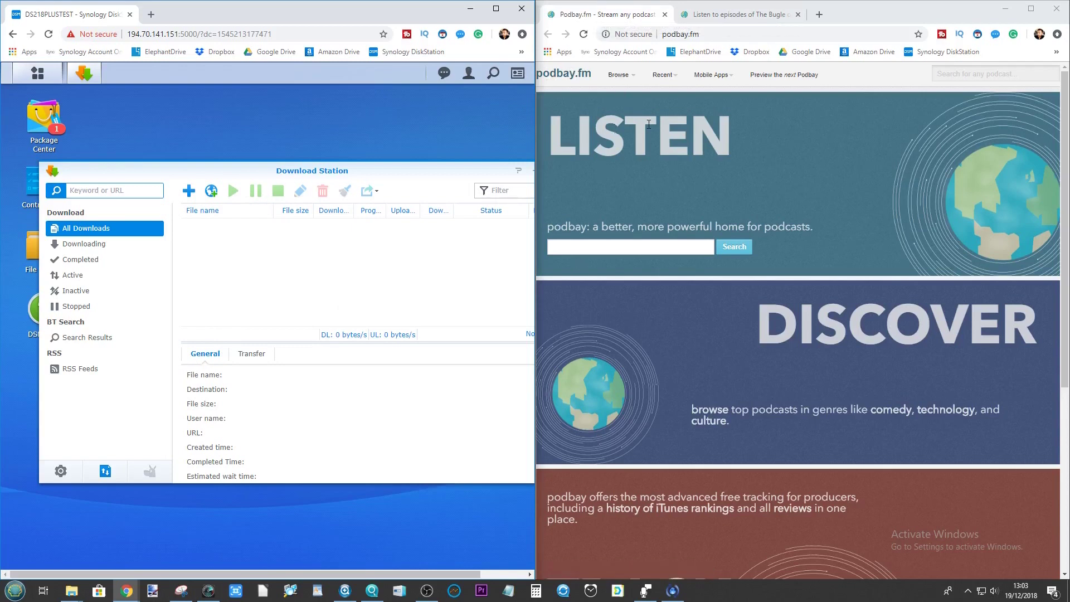
Copy the 'Open RSS feed' link address from The Bugle's podbay.fm episode page.
{"action": "left_click", "coordinate": [648, 249]}
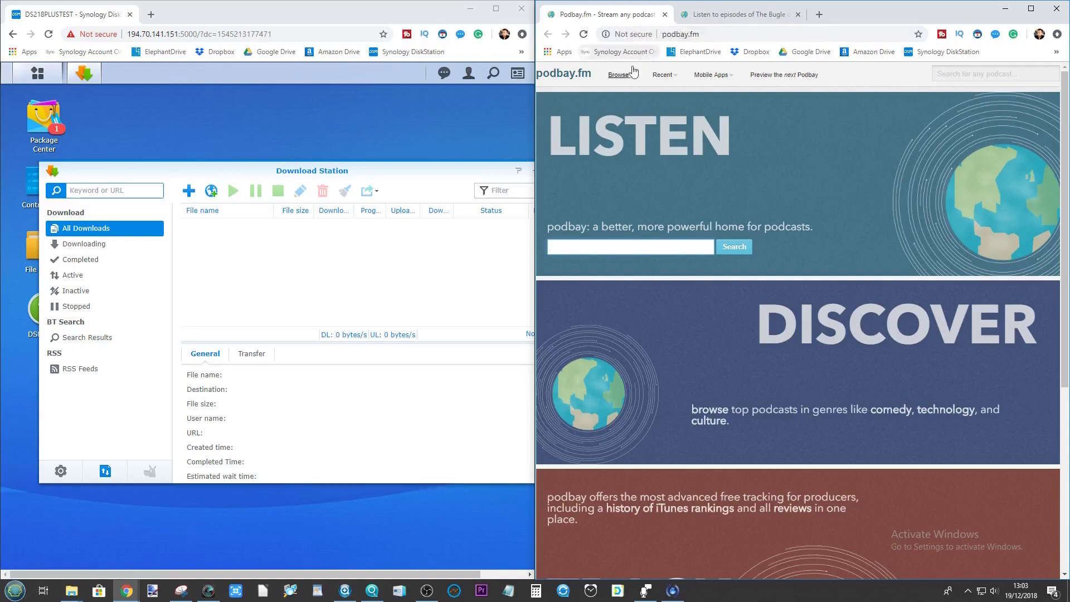
{"action": "left_click", "coordinate": [660, 34]}
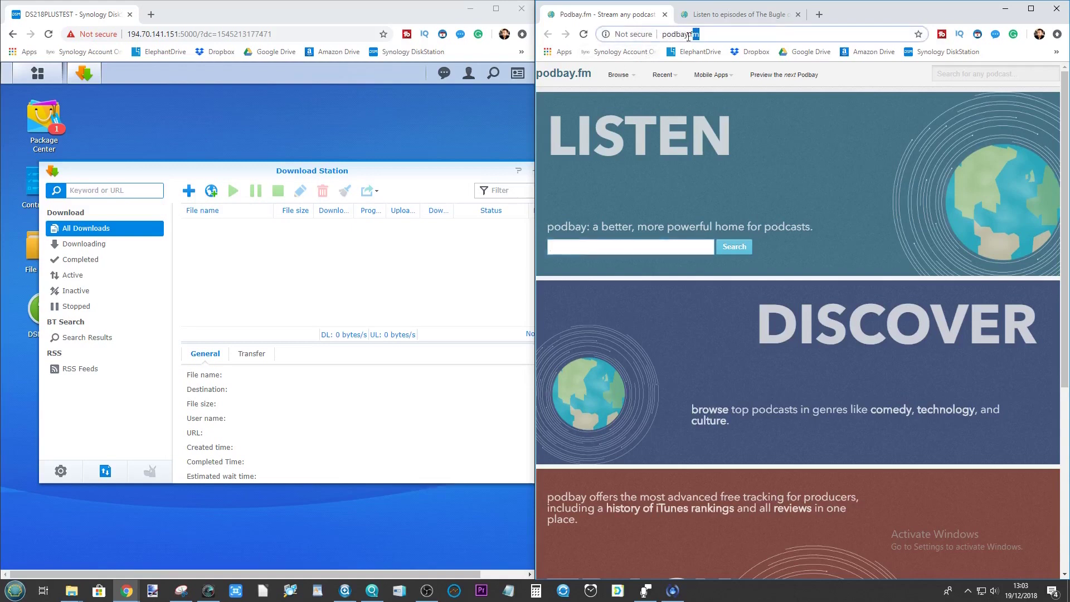
{"action": "left_click", "coordinate": [593, 248]}
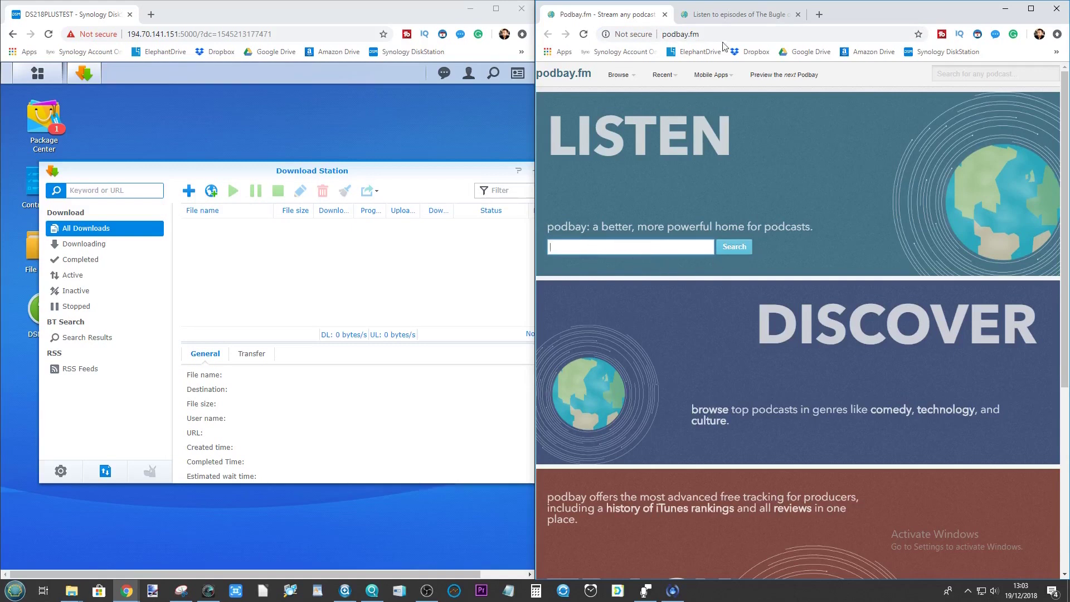
{"action": "left_click", "coordinate": [721, 16]}
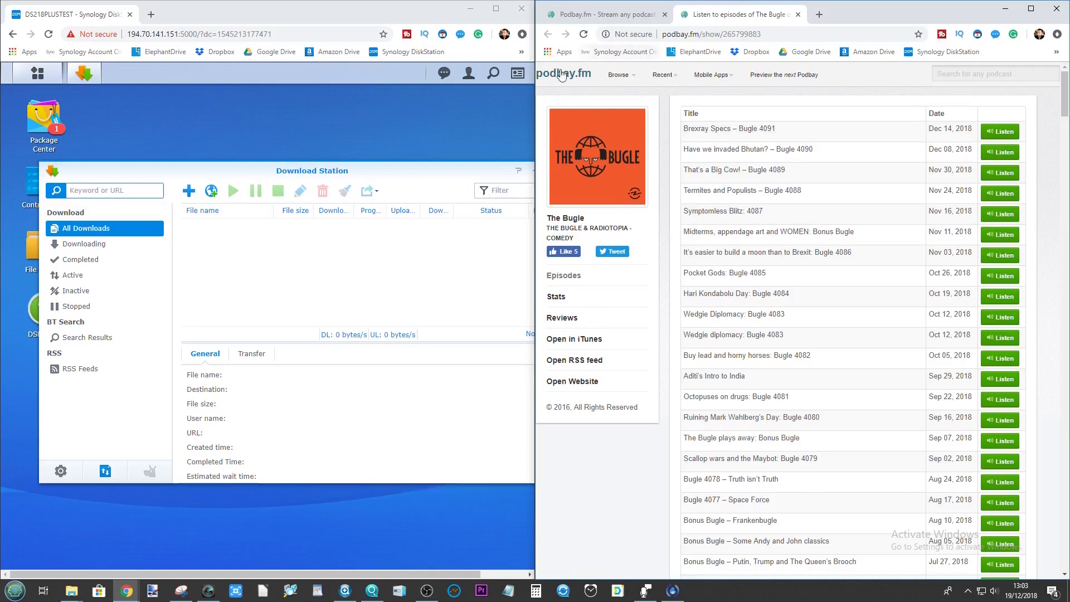
{"action": "right_click", "coordinate": [582, 363]}
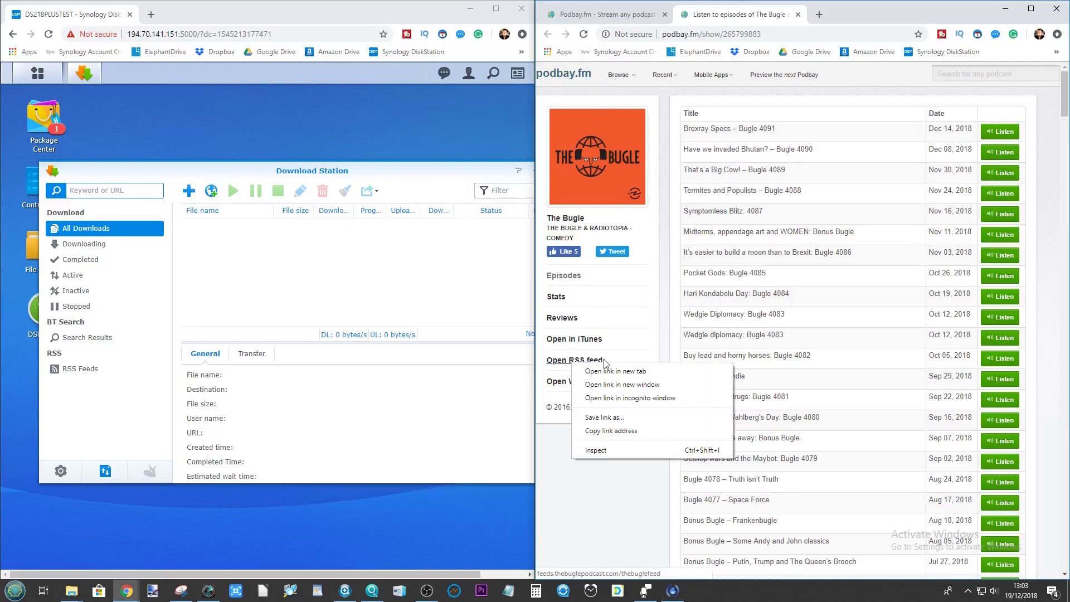
{"action": "left_click", "coordinate": [617, 433]}
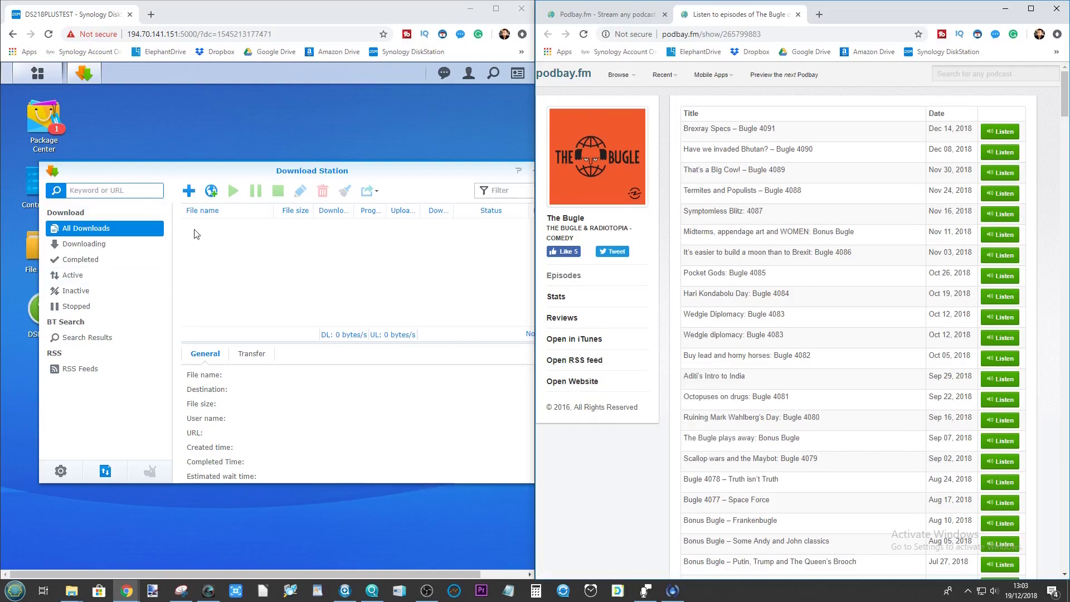
Bring Download Station forward, then open and cancel a new download task.
{"action": "left_click", "coordinate": [193, 166]}
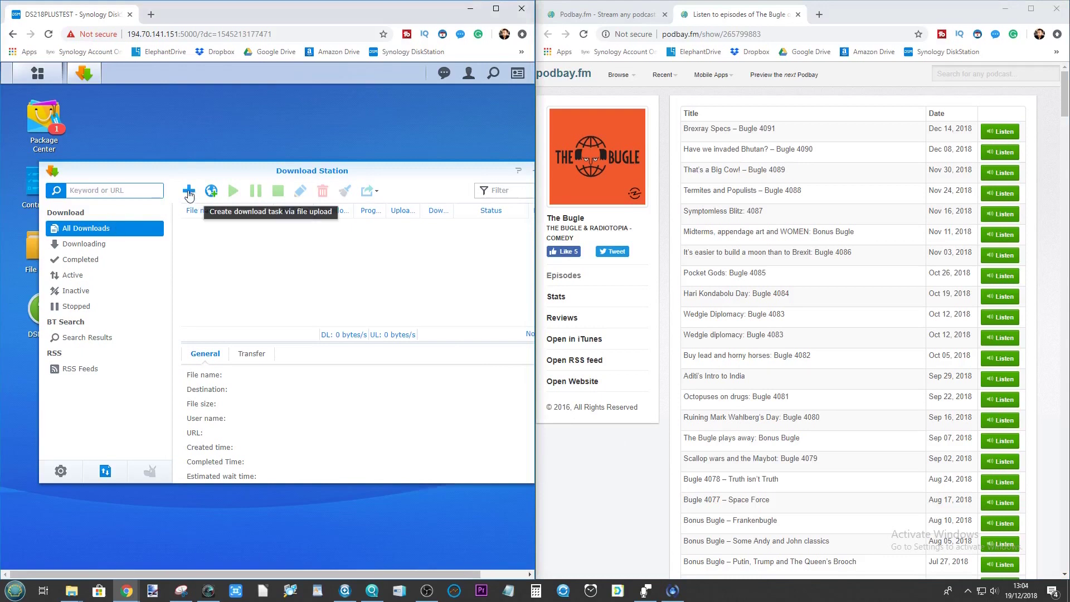
{"action": "left_click", "coordinate": [188, 193]}
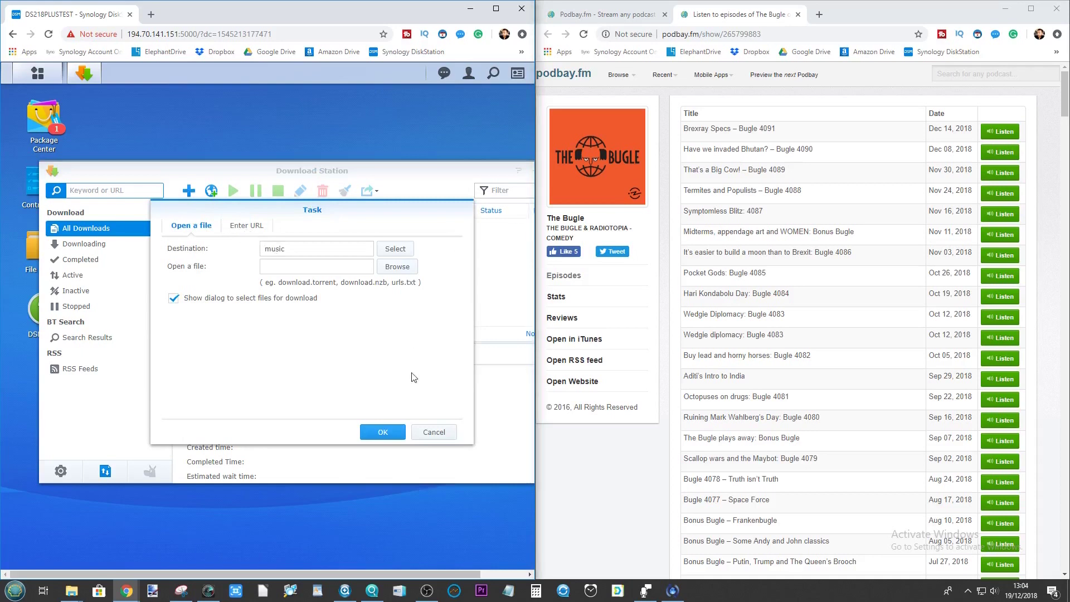
{"action": "left_click", "coordinate": [434, 432]}
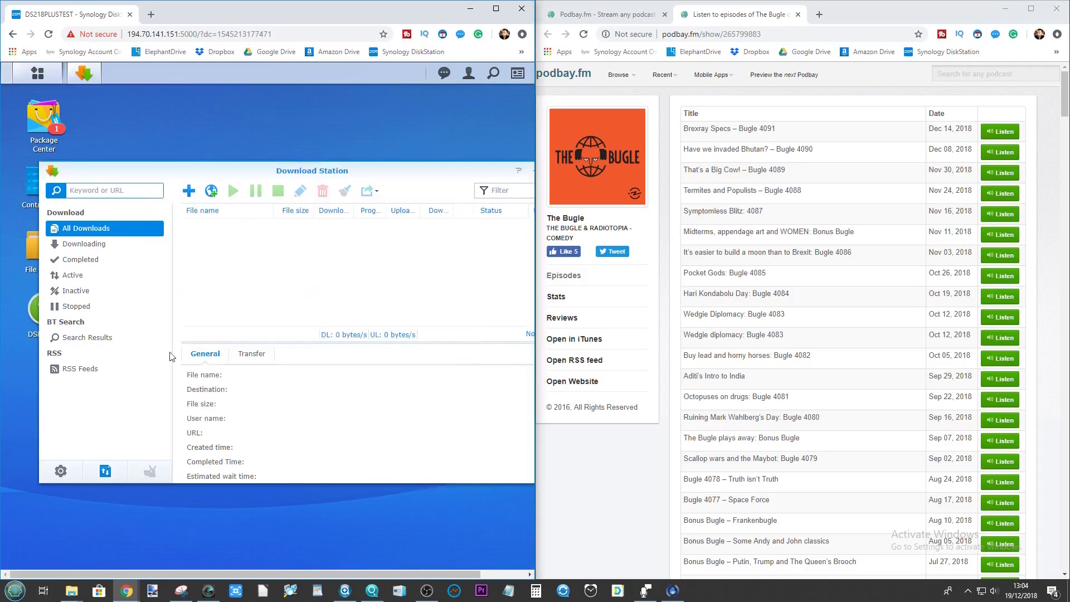
Add The Bugle's RSS feed by pasting its URL under RSS Feeds.
{"action": "left_click", "coordinate": [83, 377]}
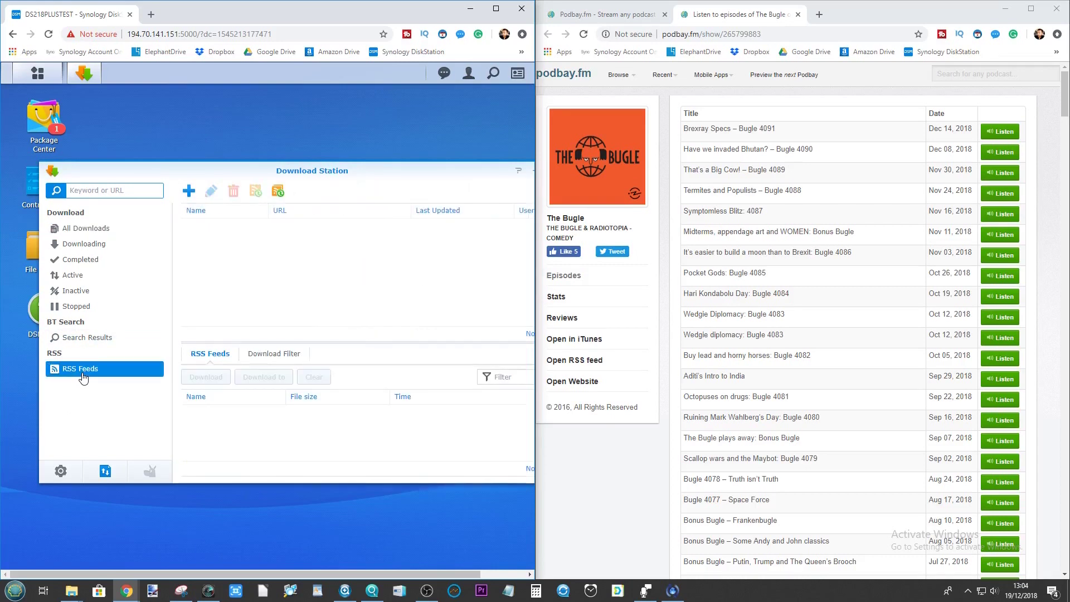
{"action": "left_click", "coordinate": [189, 192]}
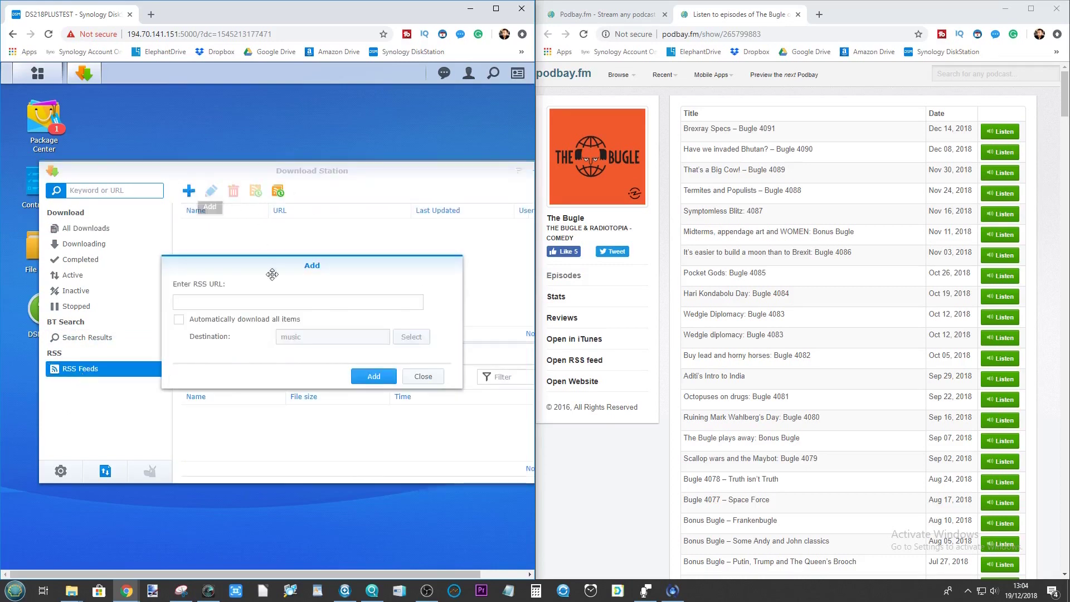
{"action": "key", "text": "ctrl+v"}
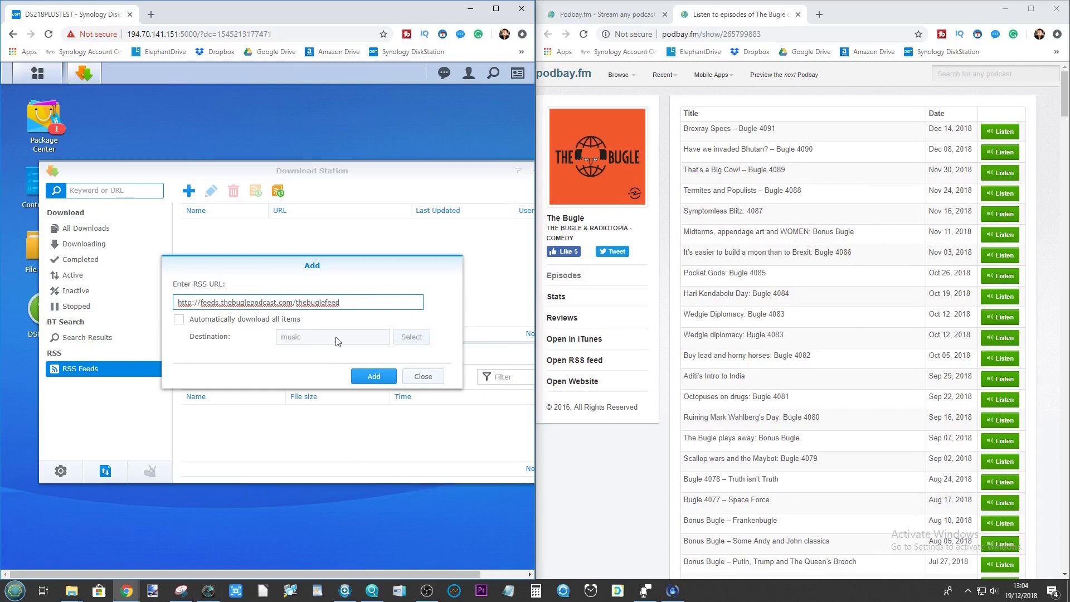
{"action": "left_click", "coordinate": [384, 377]}
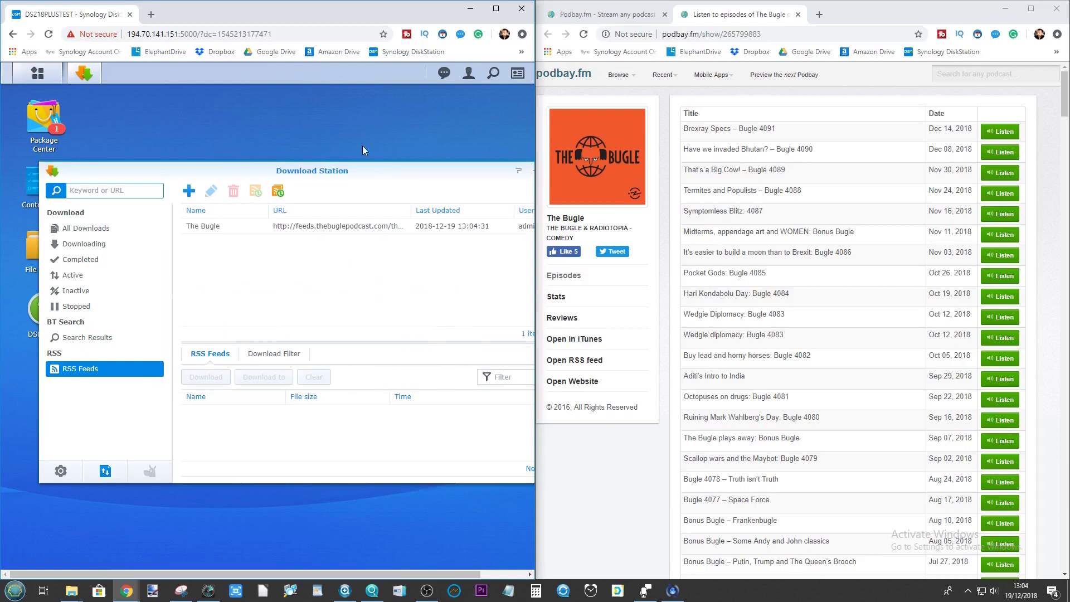
{"action": "left_click_drag", "start_coordinate": [355, 167], "coordinate": [319, 139]}
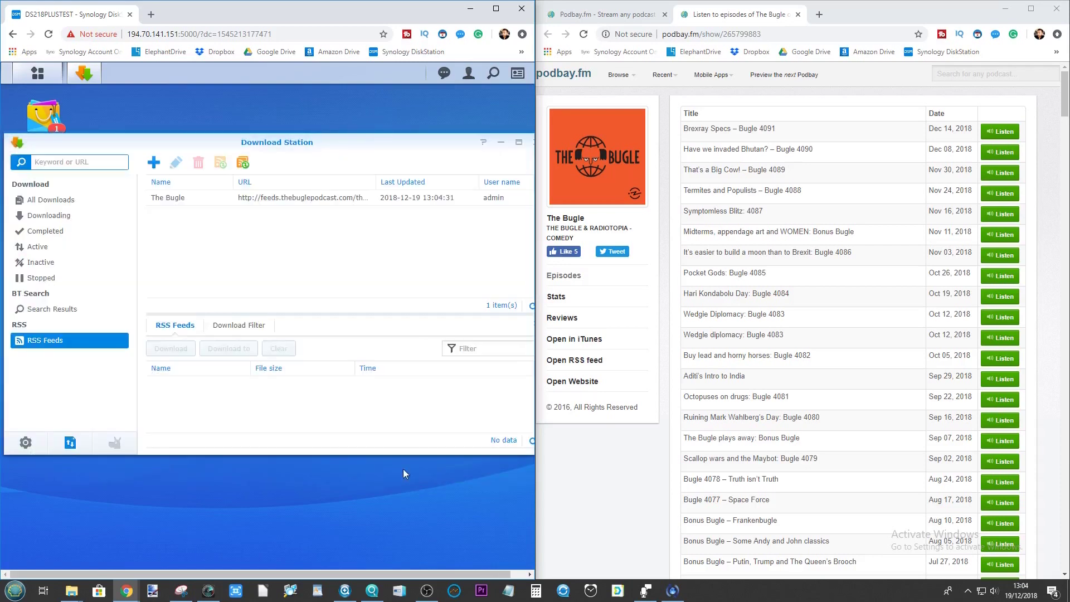
Enlarge the window and episode list so many more Bugle episodes show at once.
{"action": "left_click_drag", "start_coordinate": [356, 455], "coordinate": [357, 574]}
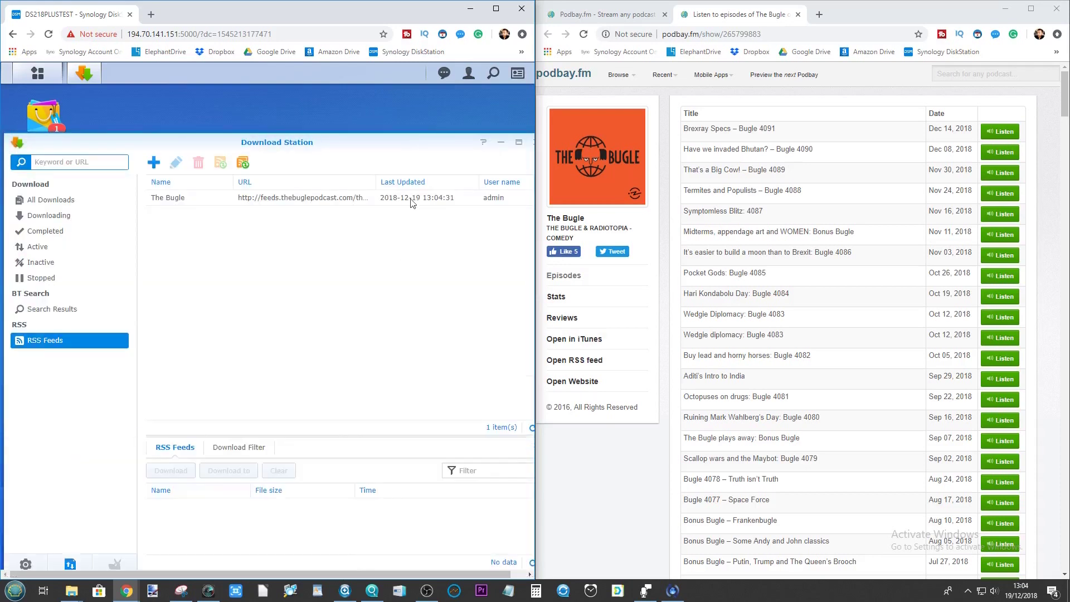
{"action": "left_click_drag", "start_coordinate": [431, 142], "coordinate": [419, 134]}
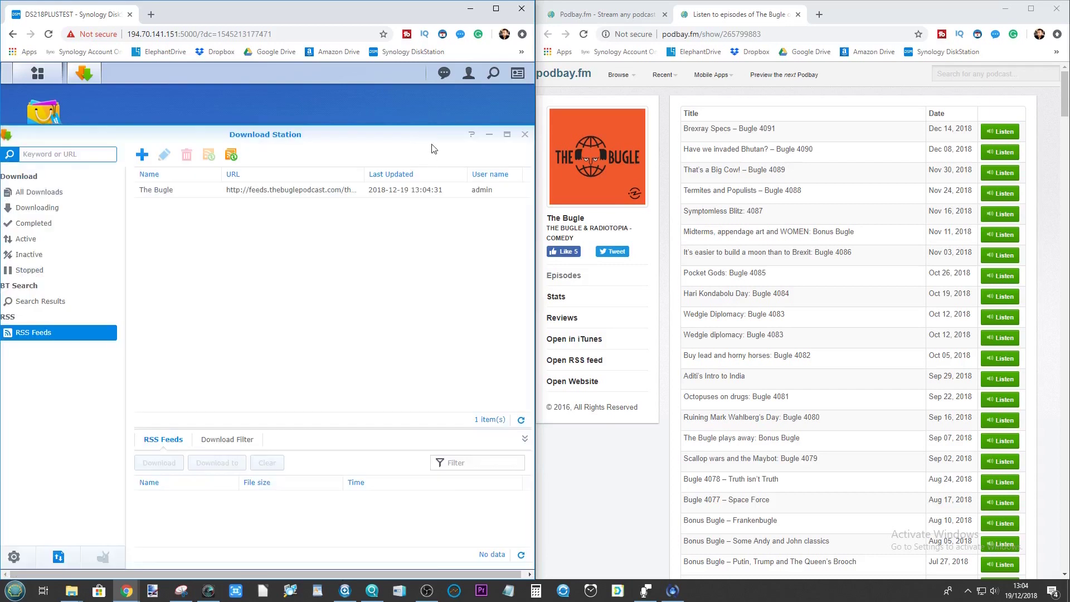
{"action": "left_click", "coordinate": [273, 192]}
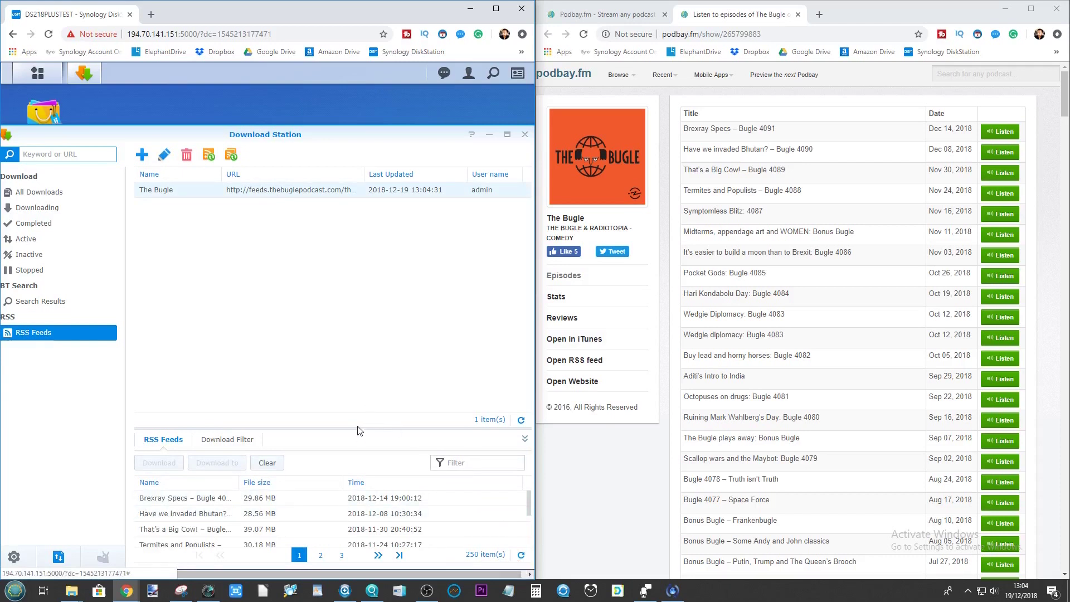
{"action": "left_click_drag", "start_coordinate": [356, 428], "coordinate": [367, 337]}
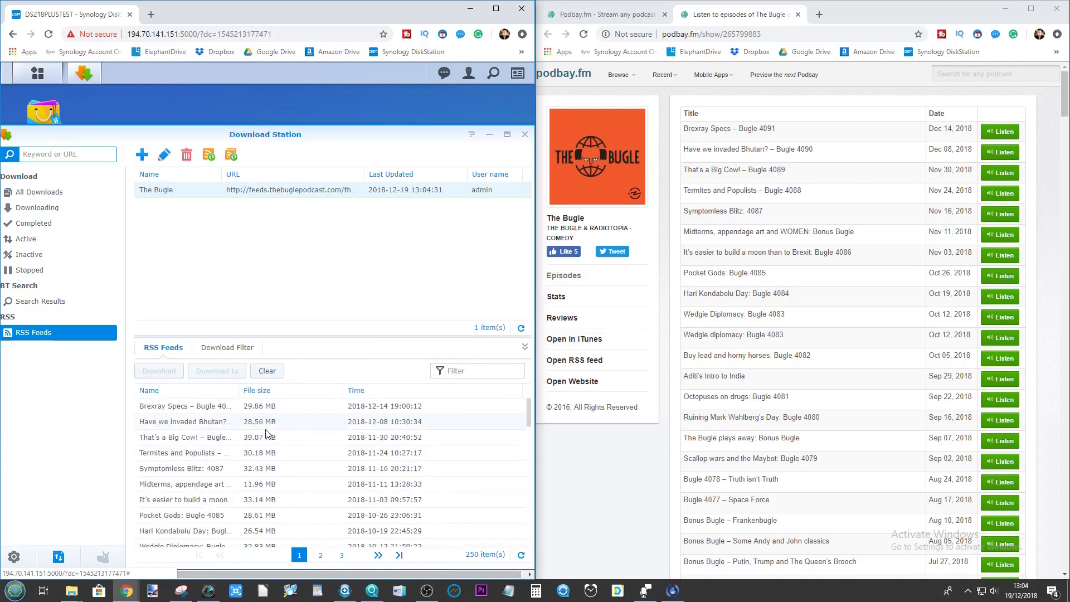
Look at the episode actions and the Download Filter Add form, then return to RSS Feeds.
{"action": "right_click", "coordinate": [213, 427]}
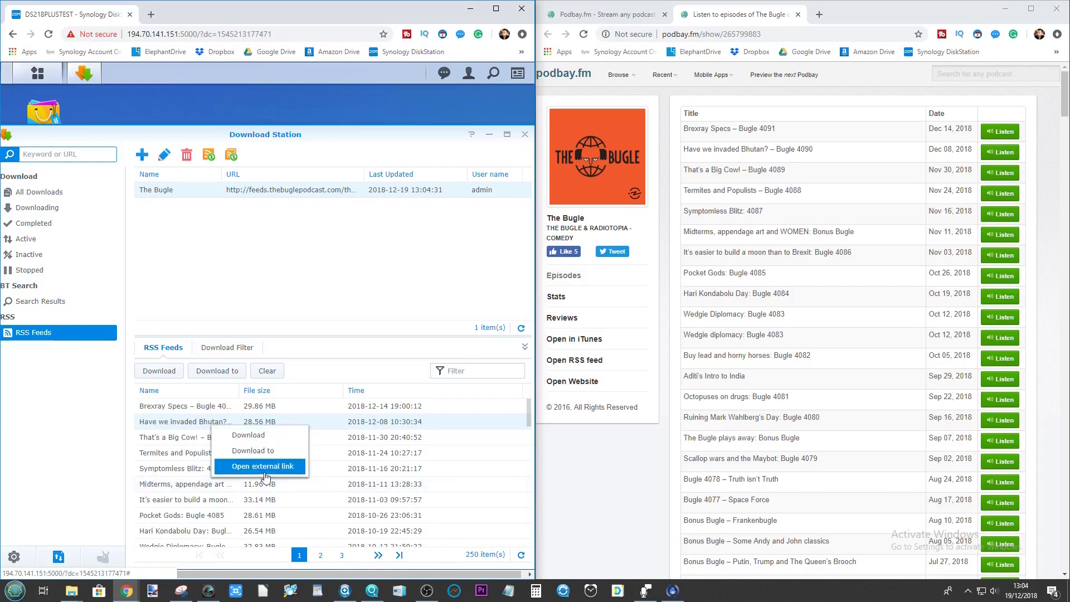
{"action": "left_click", "coordinate": [302, 354]}
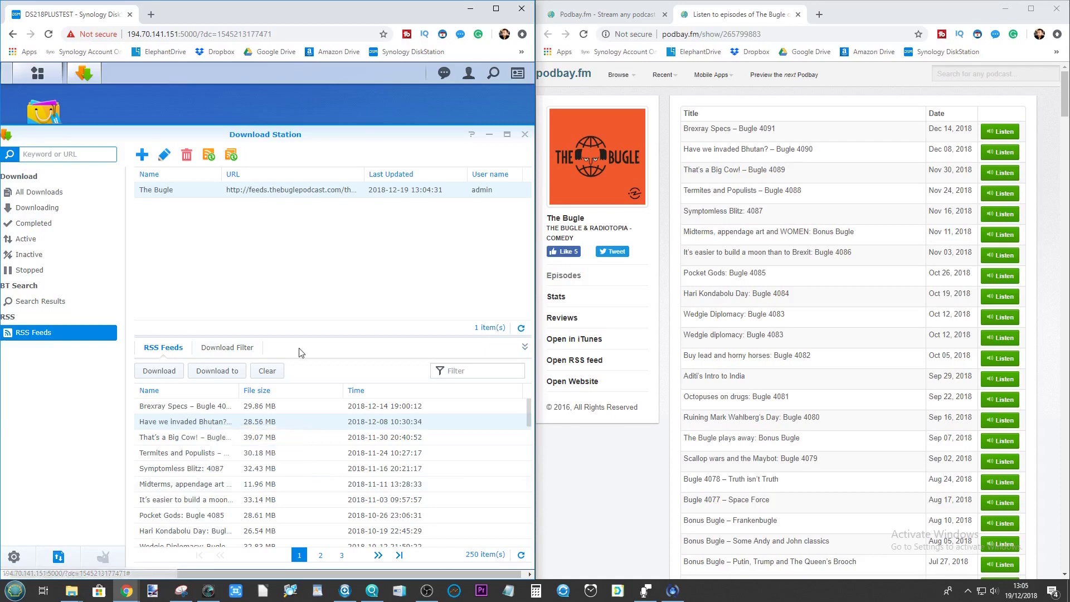
{"action": "left_click", "coordinate": [228, 350]}
{"action": "left_click", "coordinate": [149, 371]}
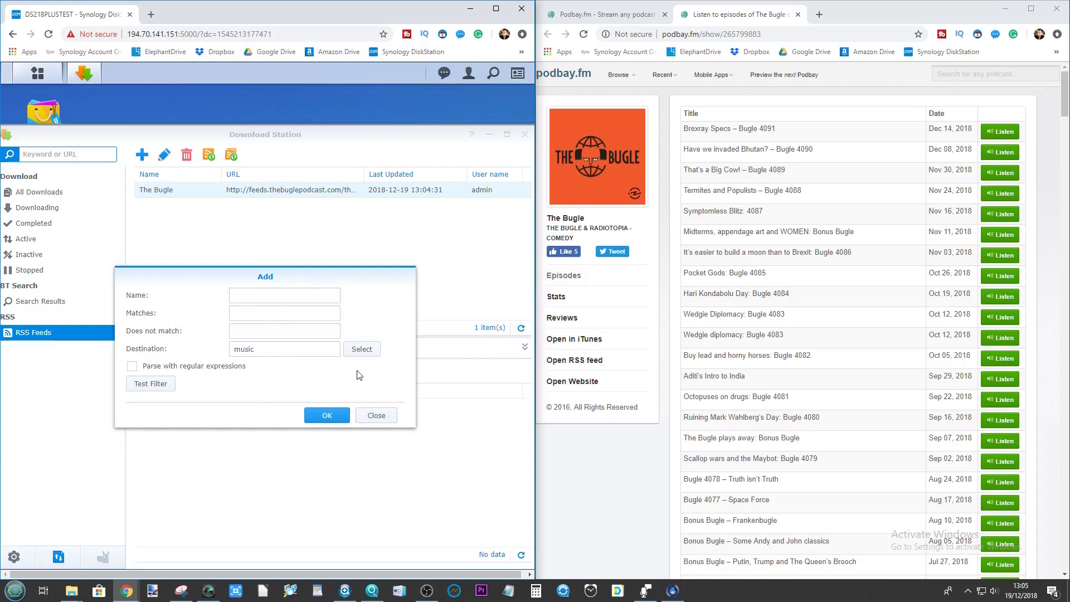
{"action": "left_click", "coordinate": [376, 415]}
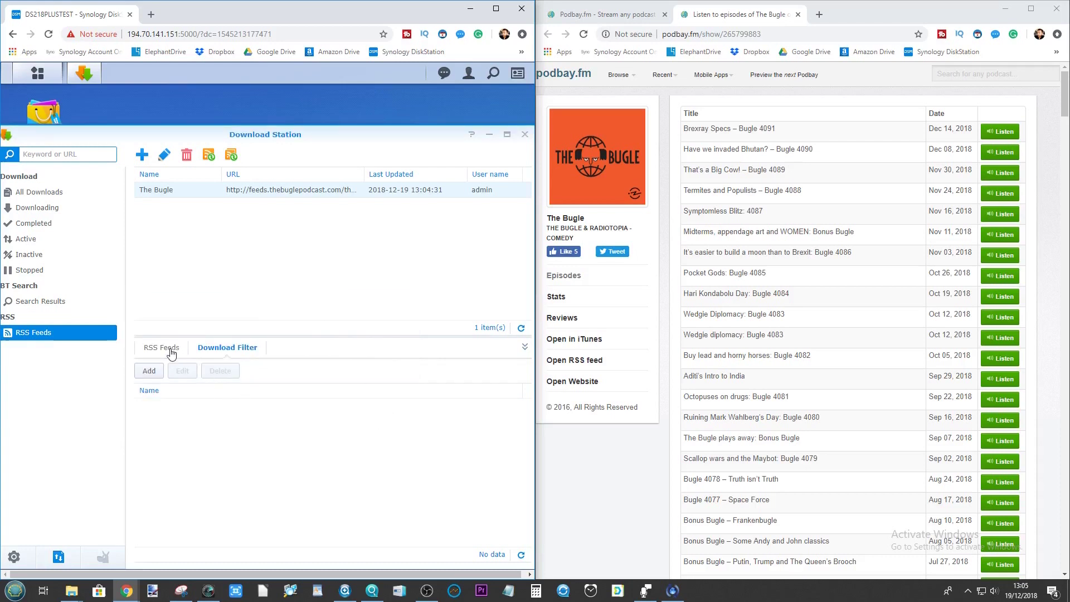
{"action": "left_click", "coordinate": [171, 351]}
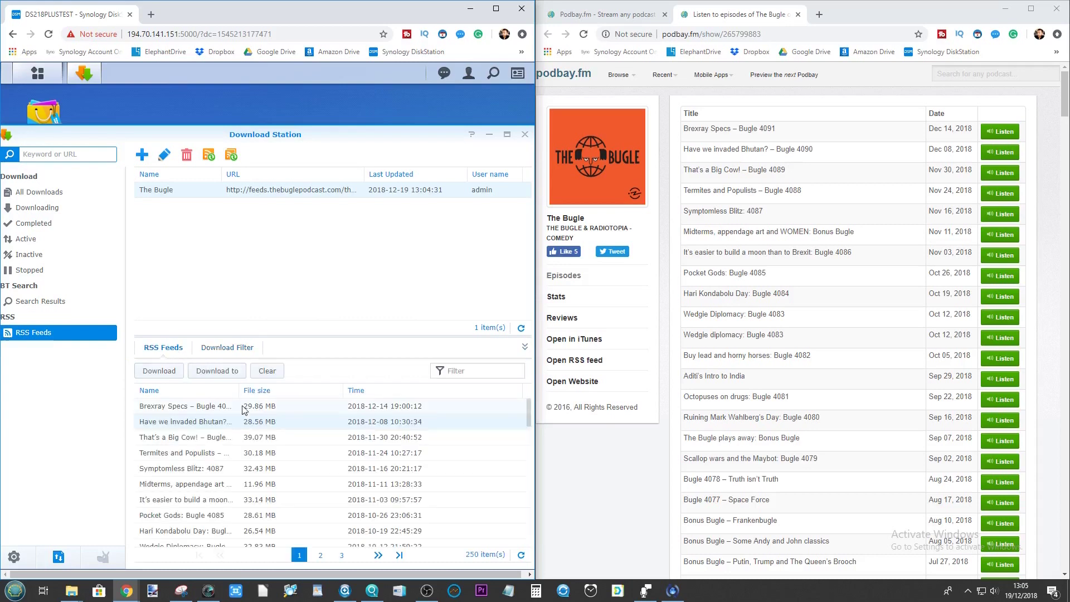
Download the nine newest episodes from Brexray Specs down, then view All Downloads.
{"action": "left_click", "coordinate": [364, 410]}
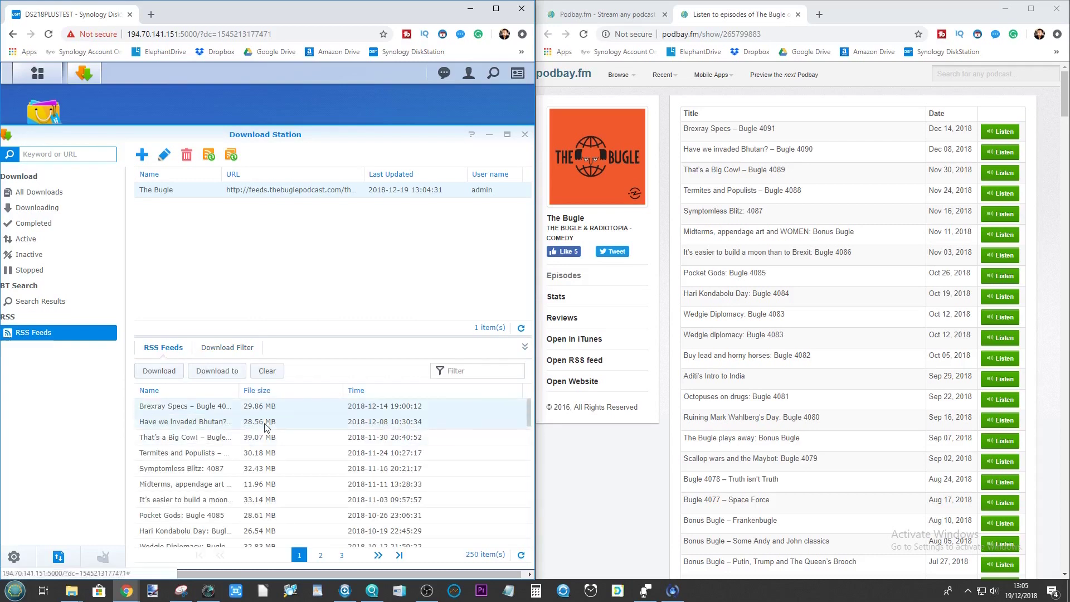
{"action": "left_click_drag", "start_coordinate": [260, 446], "coordinate": [260, 530]}
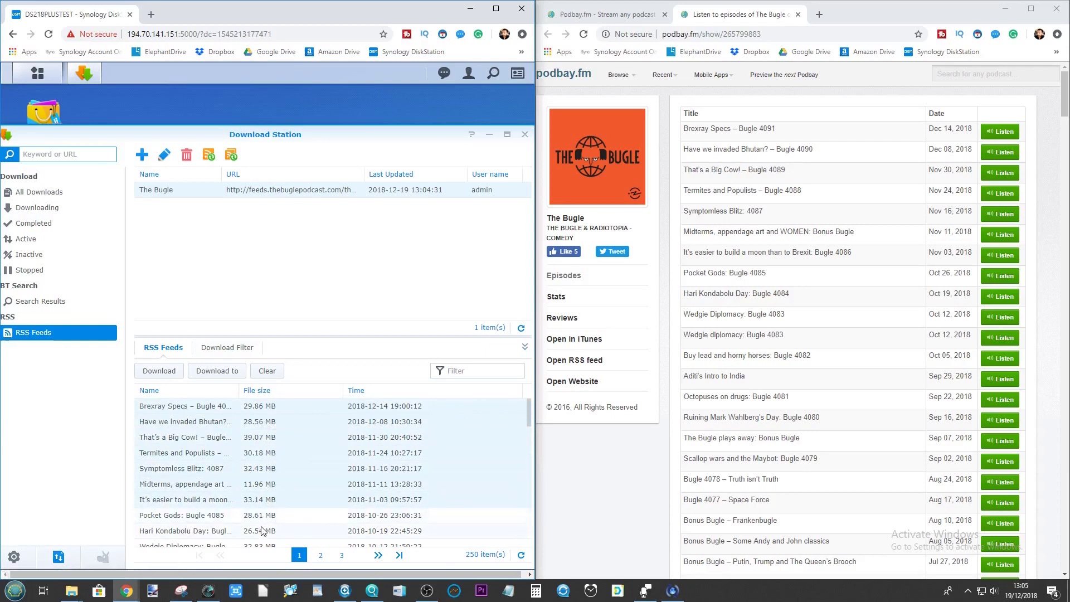
{"action": "right_click", "coordinate": [225, 429]}
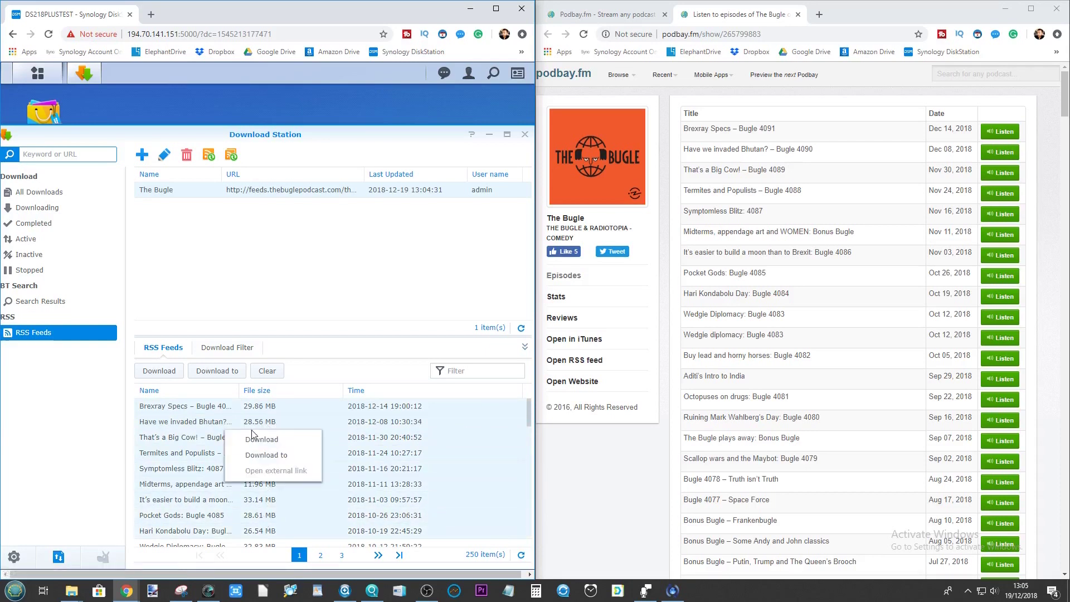
{"action": "left_click", "coordinate": [256, 438]}
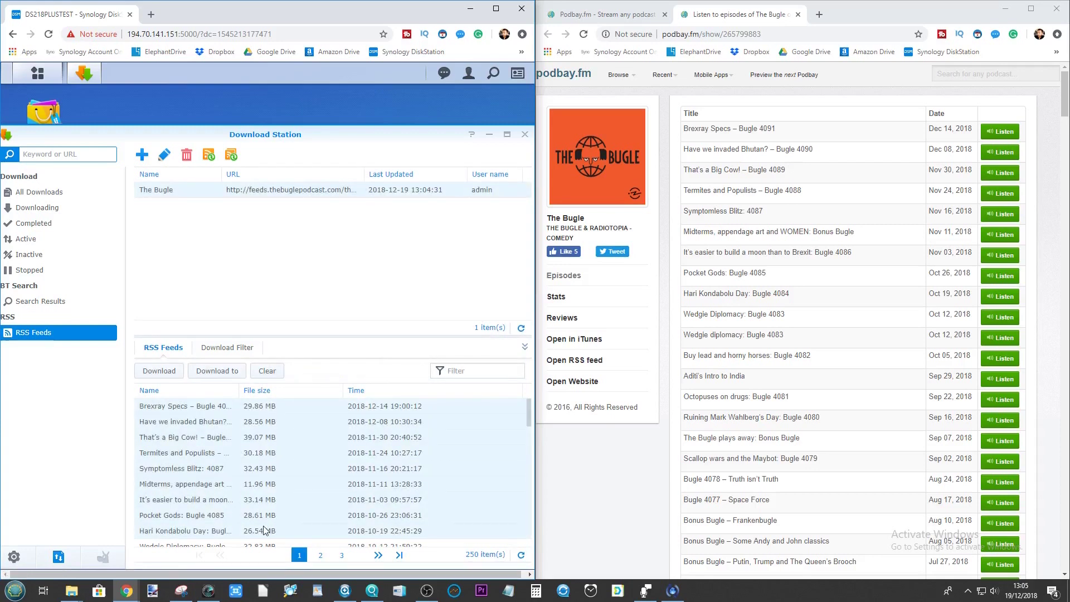
{"action": "left_click", "coordinate": [51, 192]}
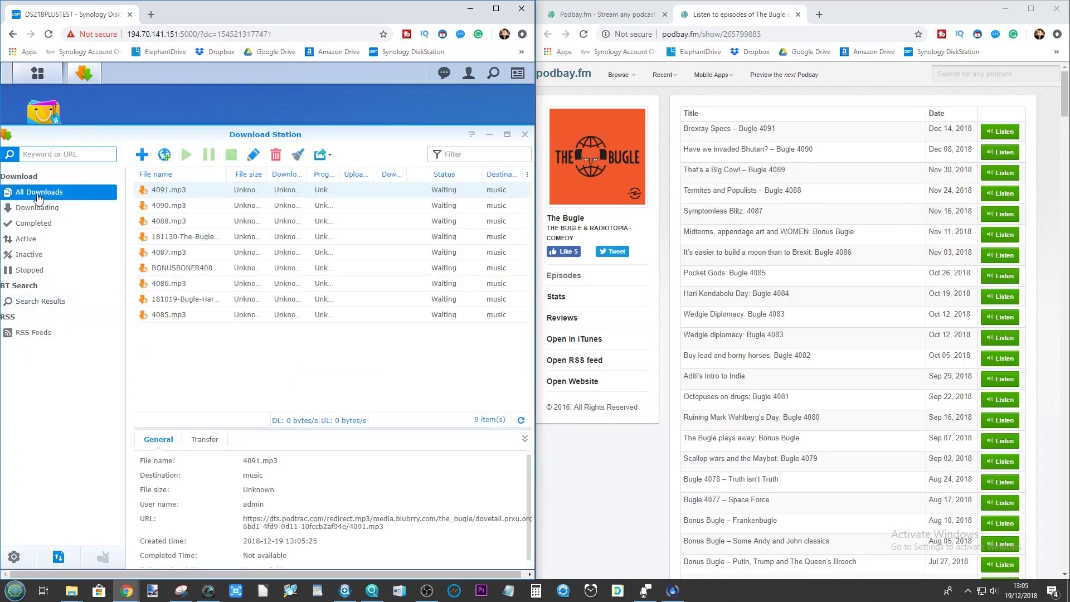
{"action": "double_click", "coordinate": [85, 131]}
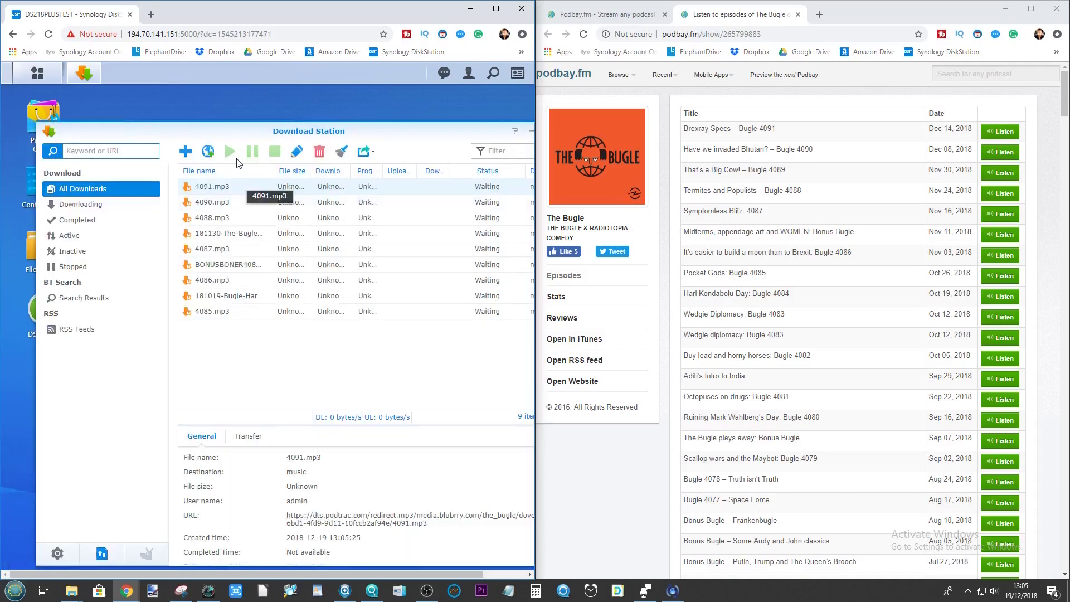
Stop and remove the 4091.mp3 download, then copy The Bugle's RSS feed link again.
{"action": "left_click_drag", "start_coordinate": [429, 125], "coordinate": [391, 122]}
{"action": "left_click", "coordinate": [196, 276]}
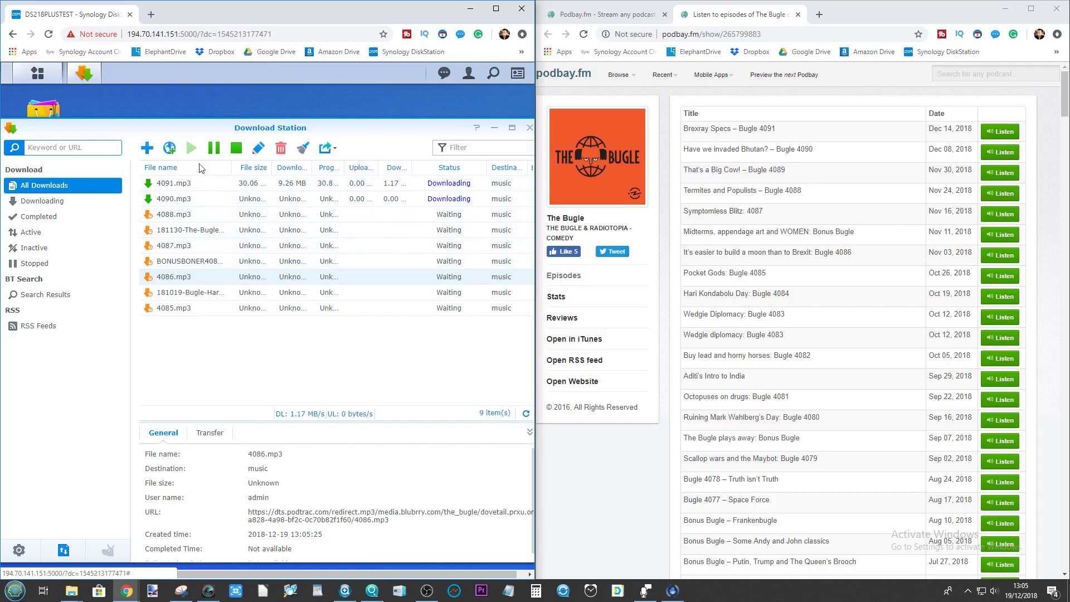
{"action": "left_click", "coordinate": [223, 184]}
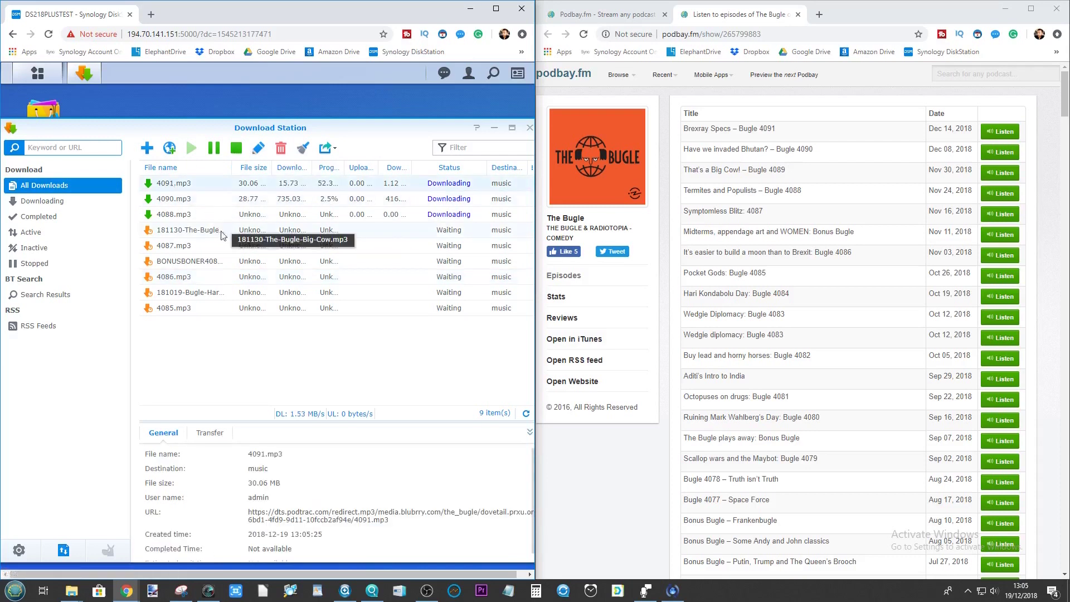
{"action": "left_click", "coordinate": [236, 147]}
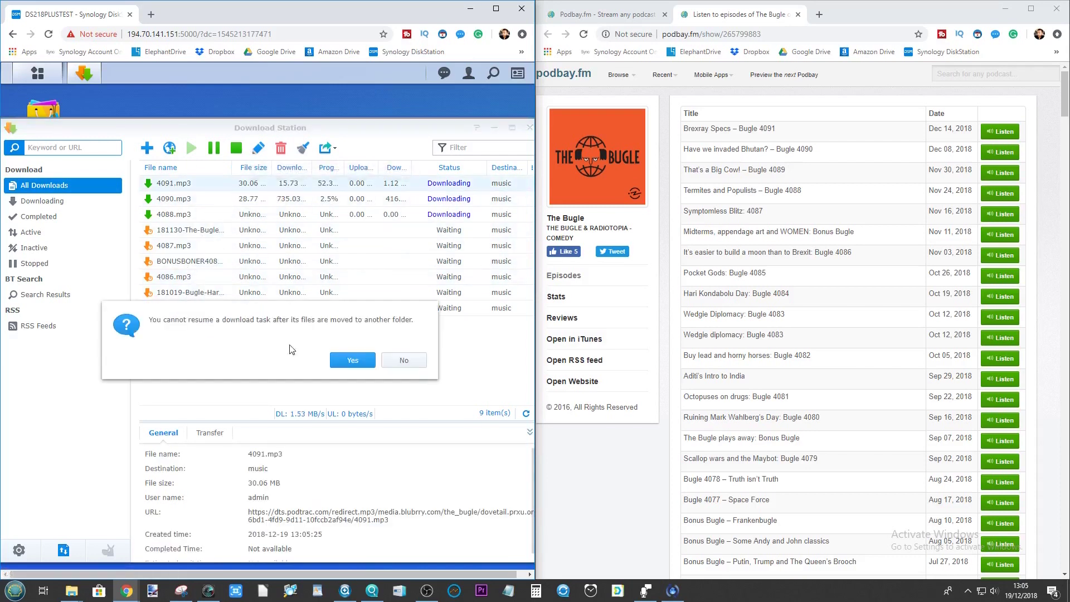
{"action": "left_click", "coordinate": [353, 361]}
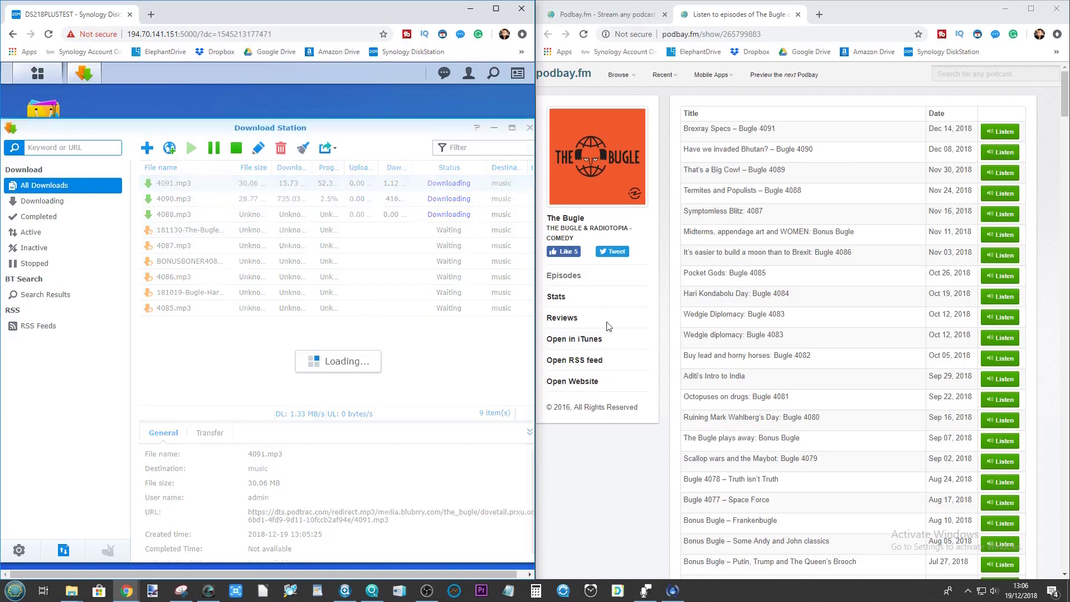
{"action": "right_click", "coordinate": [579, 361]}
{"action": "left_click", "coordinate": [616, 427]}
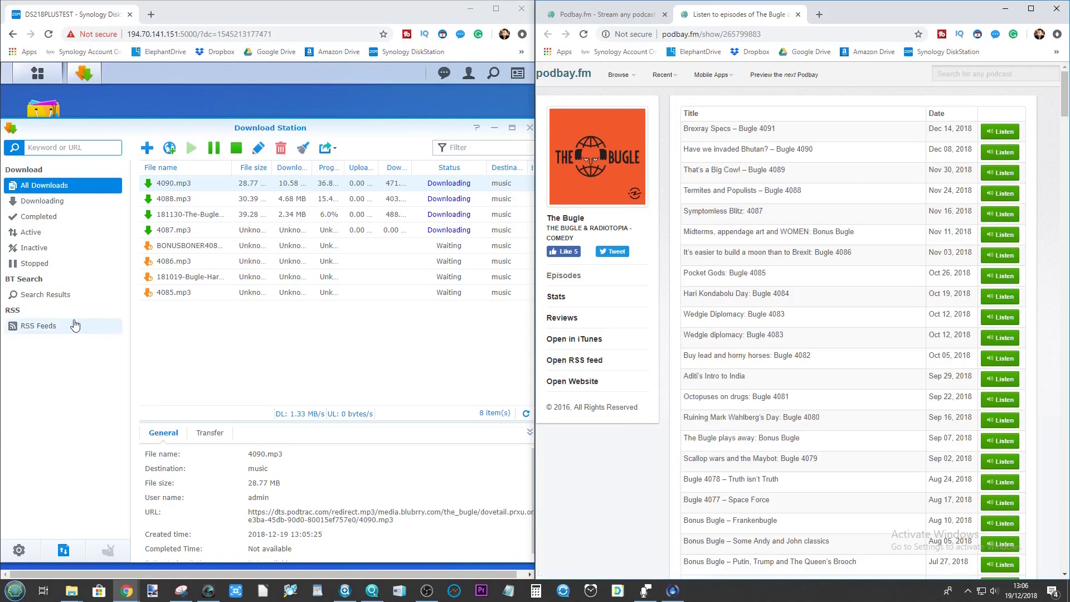
Paste The Bugle feed URL into Add RSS with 'Automatically download all items' ticked, then close the form.
{"action": "right_click", "coordinate": [577, 366]}
{"action": "left_click", "coordinate": [640, 432]}
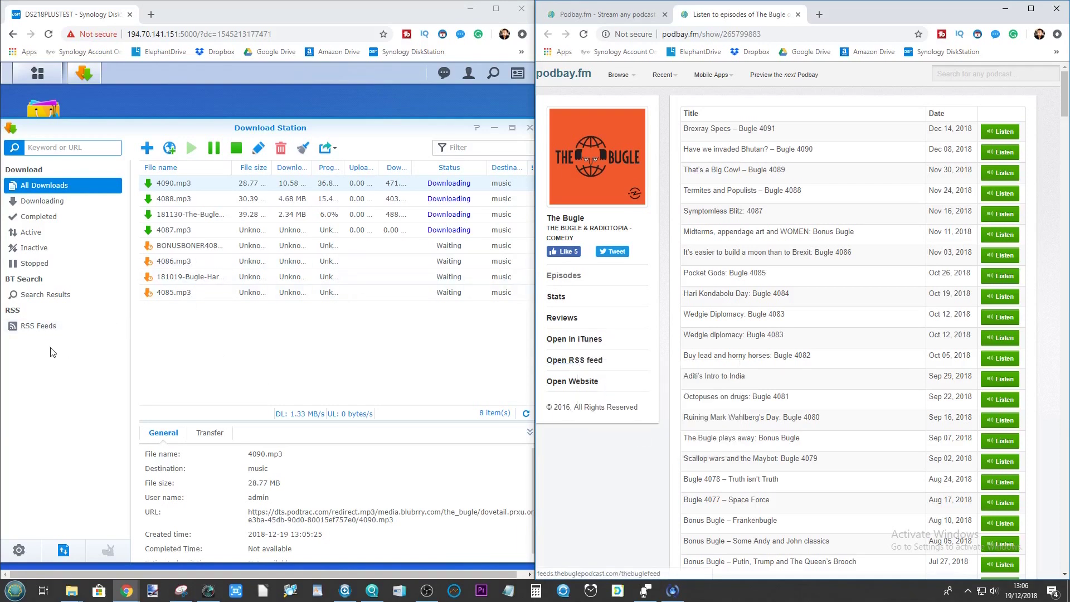
{"action": "left_click", "coordinate": [37, 328]}
{"action": "left_click", "coordinate": [147, 149]}
{"action": "left_click", "coordinate": [246, 322]}
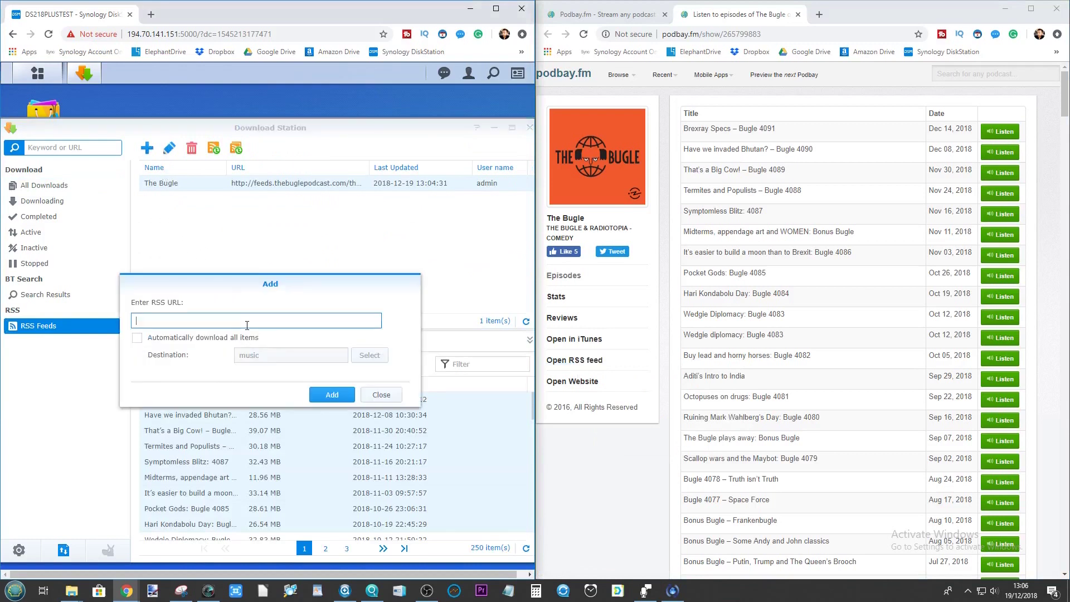
{"action": "key", "text": "ctrl+v"}
{"action": "left_click", "coordinate": [140, 340]}
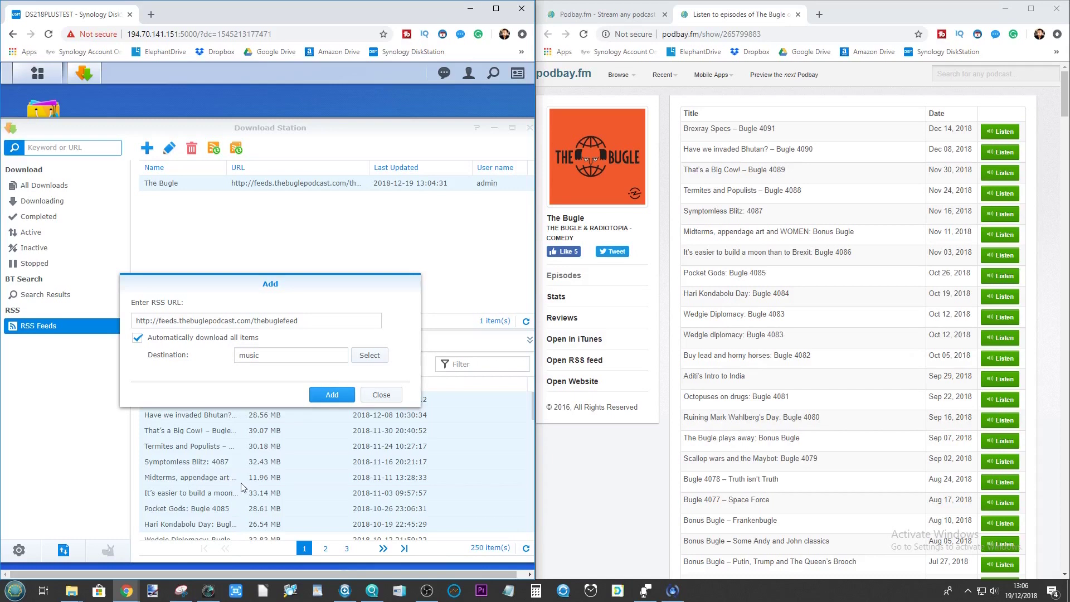
{"action": "left_click", "coordinate": [379, 395]}
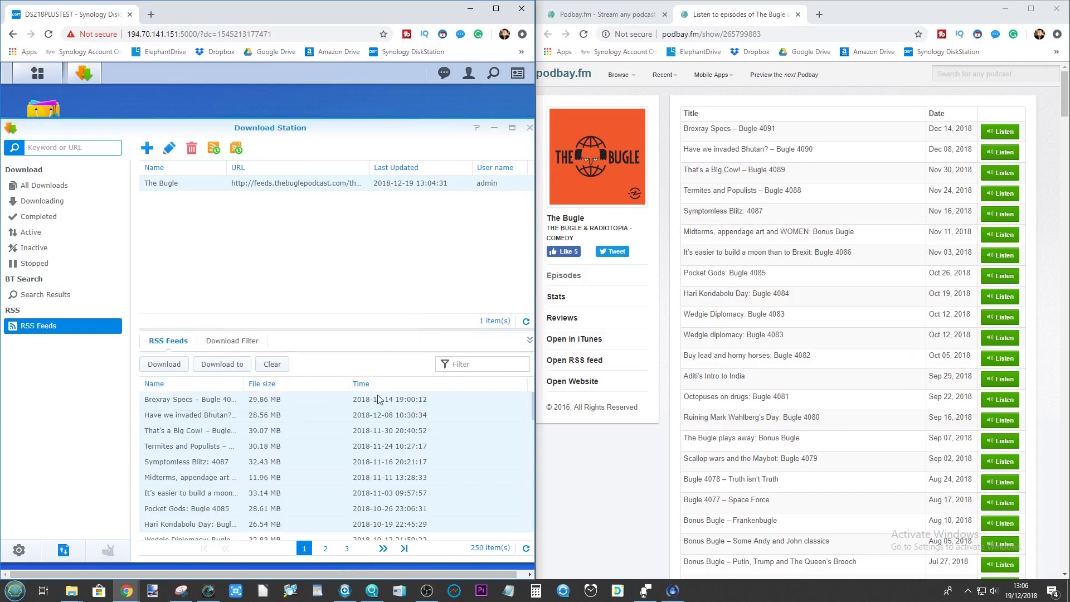